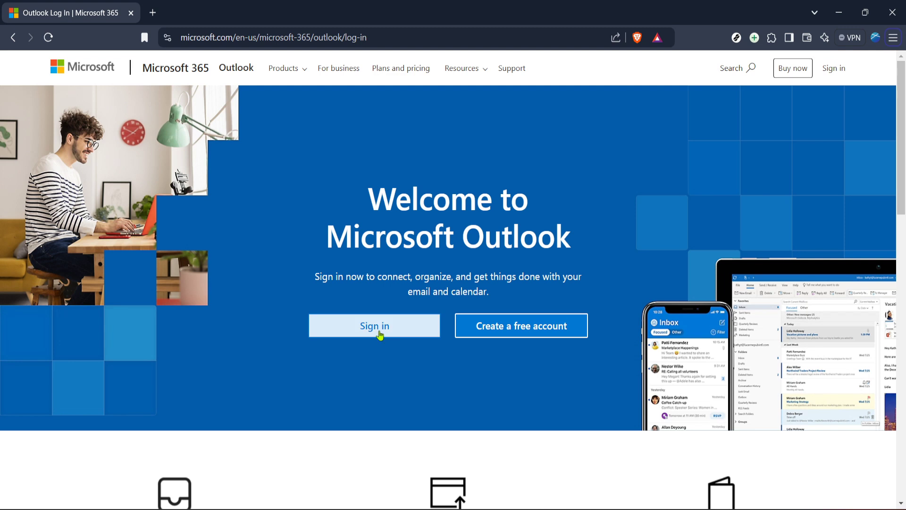
# Step: Sign in to Outlook on the web and reach the mail inbox
pyautogui.click(404, 331)
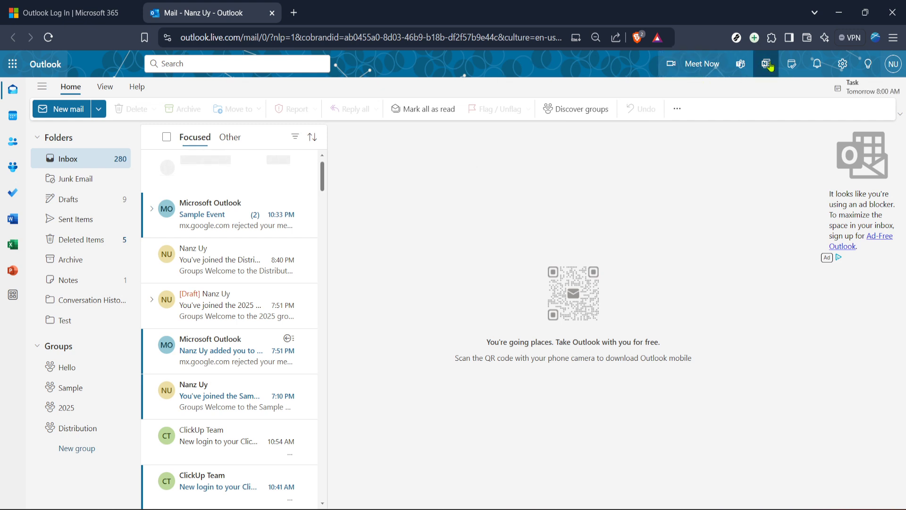
# Step: Launch Microsoft Teams from the Outlook header into a new tab on the Chat page
pyautogui.click(740, 69)
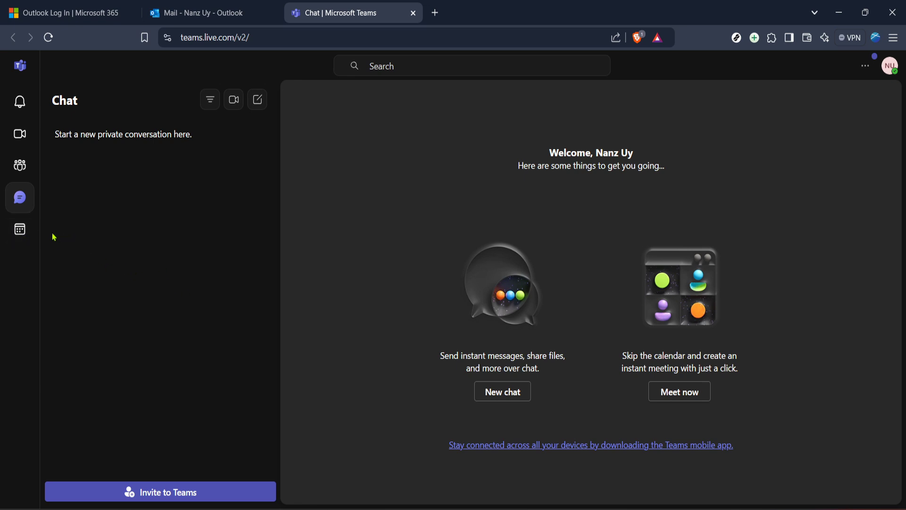
# Step: In the Teams calendar, start a new meeting in the Tuesday 1/7/2025 6:30–7:00 AM slot
pyautogui.click(28, 231)
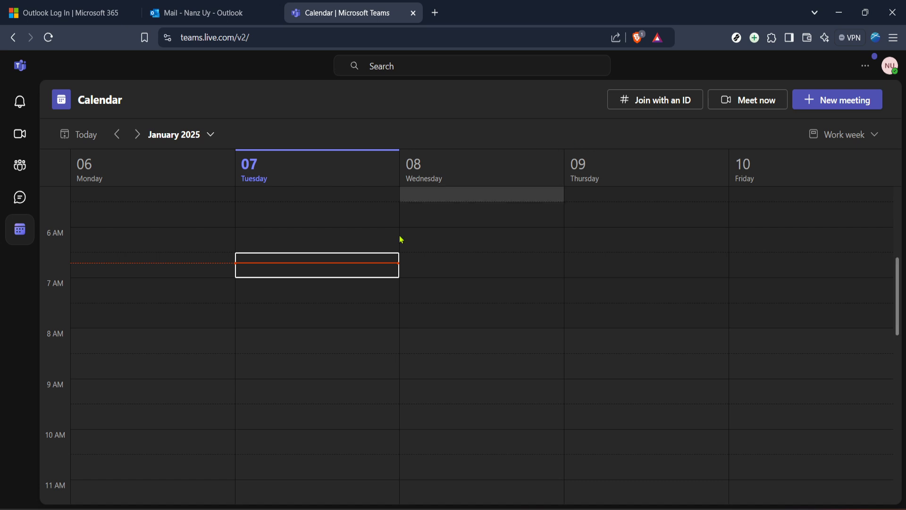
pyautogui.click(332, 265)
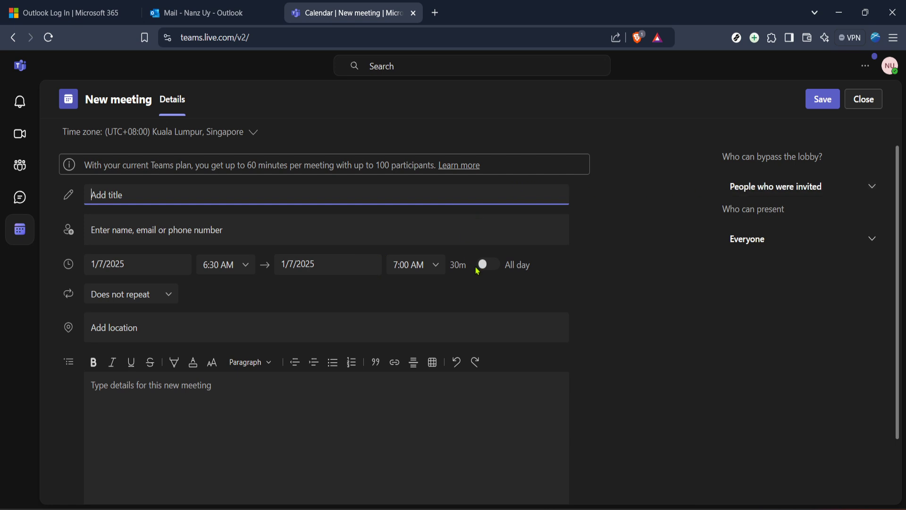
pyautogui.scroll(-2, 478, 272)
pyautogui.scroll(2, 478, 272)
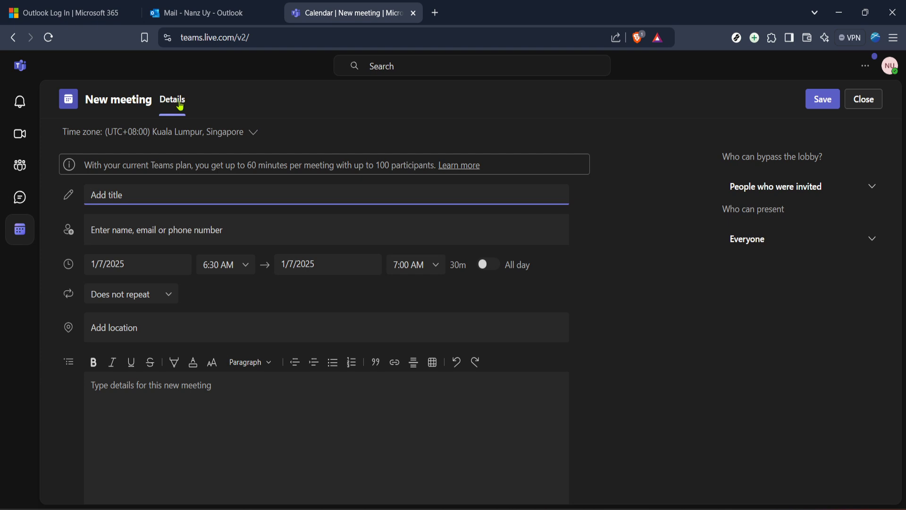
pyautogui.click(78, 108)
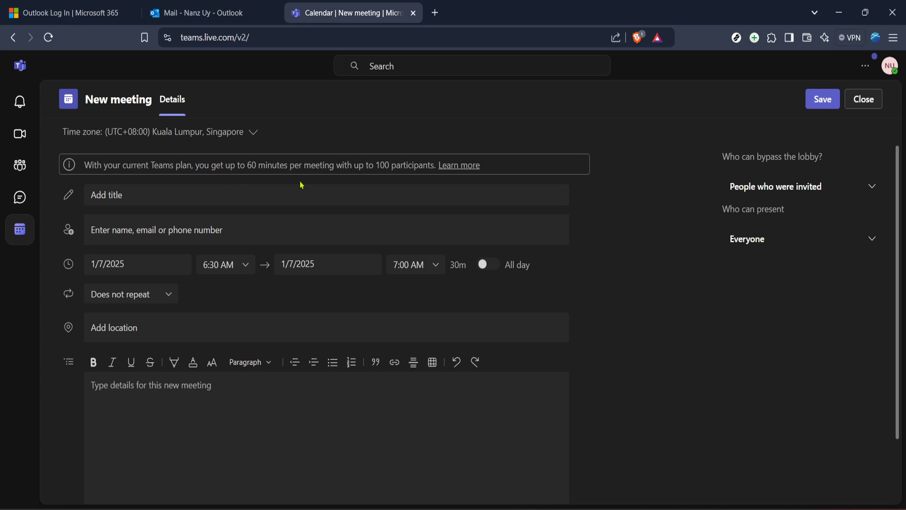
# Step: Title the meeting 'Meeting 2025'
pyautogui.click(220, 190)
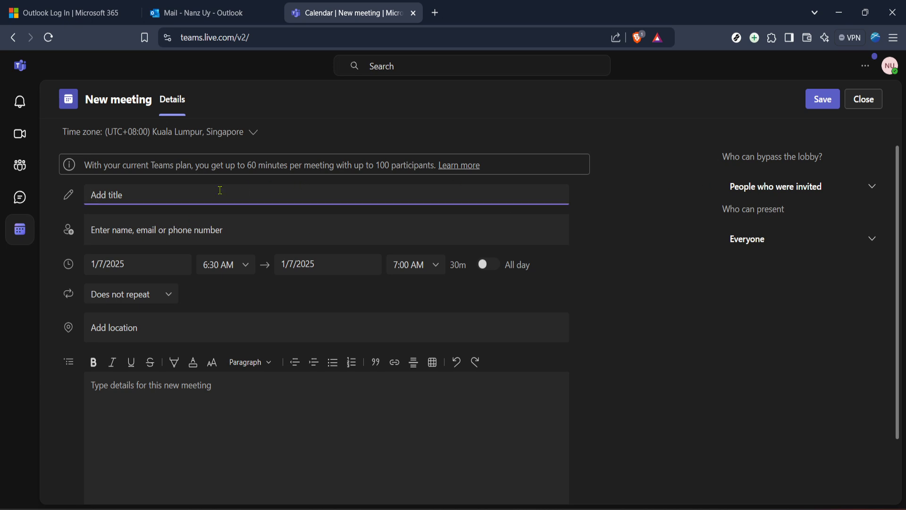
pyautogui.write('N')
pyautogui.press('BackSpace')
pyautogui.write('Meeting 2025')
# Step: Switch lobby bypass to Everyone, then back to People who were invited
pyautogui.click(775, 191)
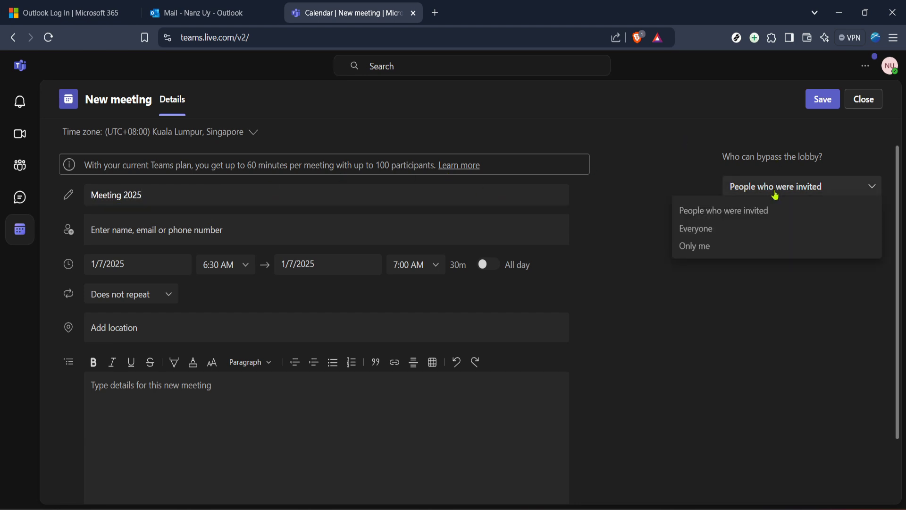
pyautogui.click(722, 228)
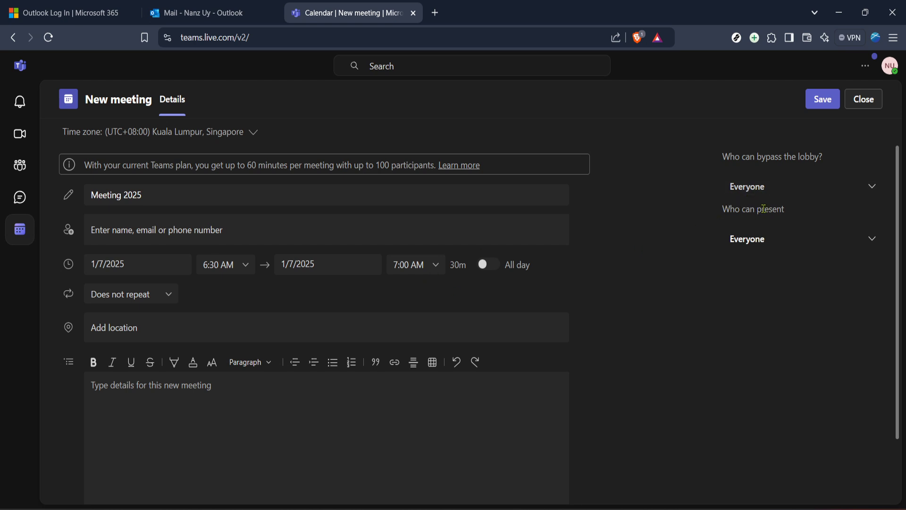
pyautogui.click(755, 198)
pyautogui.click(763, 211)
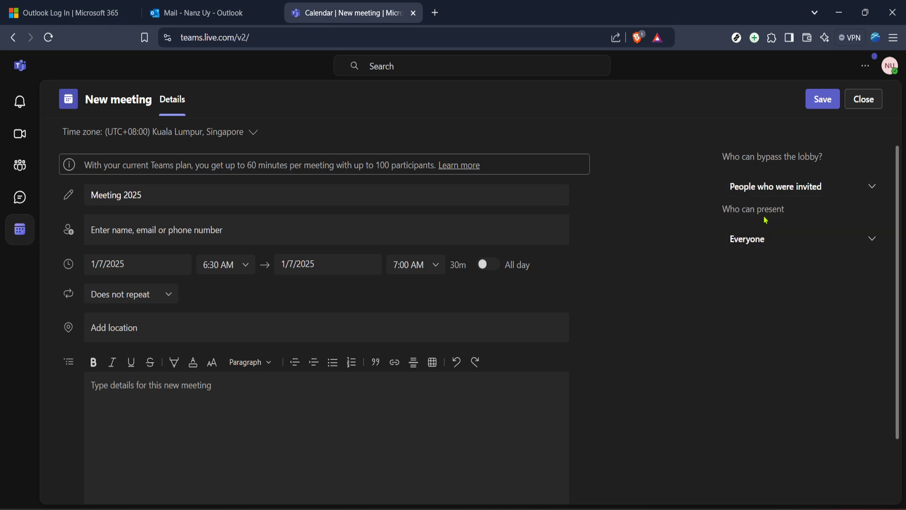
# Step: Invite the attendee by entering their e-mail address and choosing the suggested match
pyautogui.click(190, 226)
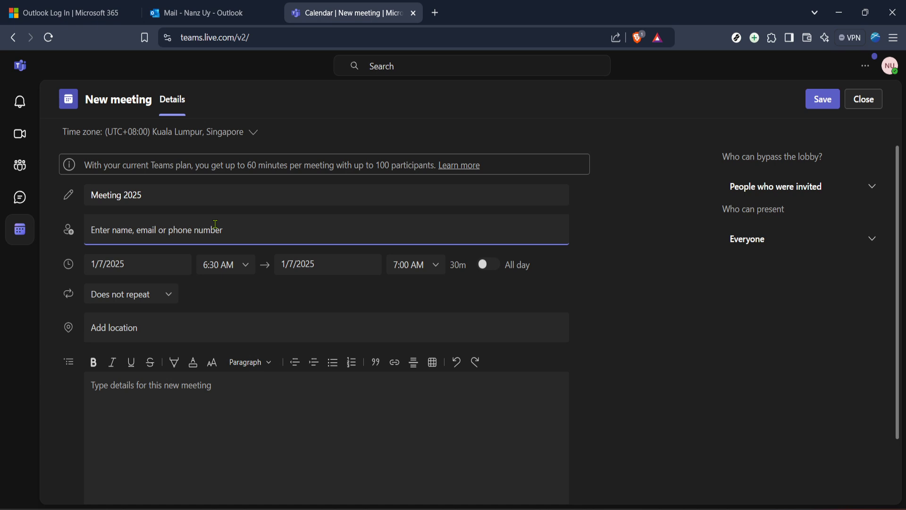
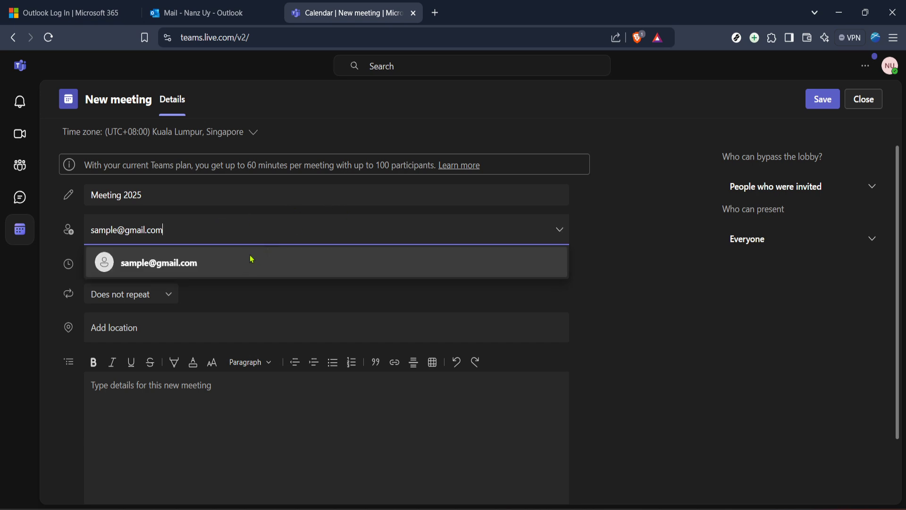
pyautogui.click(251, 260)
pyautogui.scroll(-2, 586, 281)
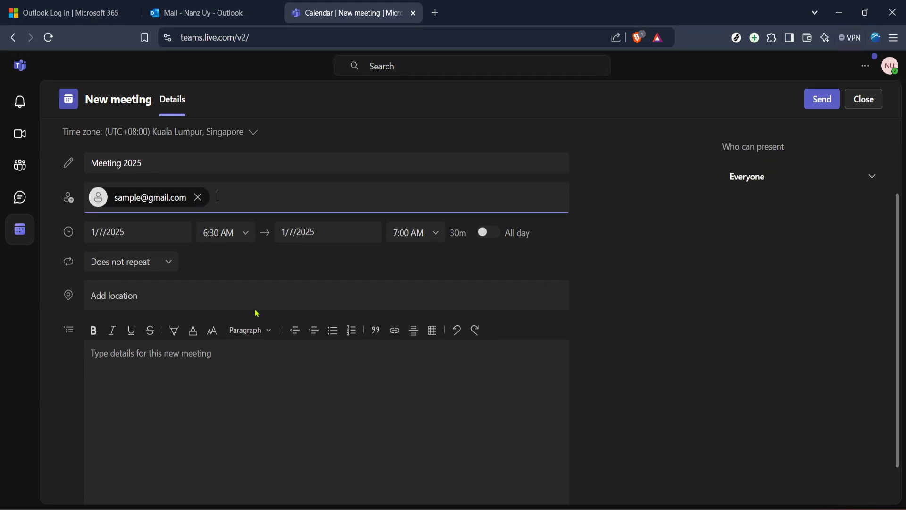
pyautogui.scroll(-1, 592, 284)
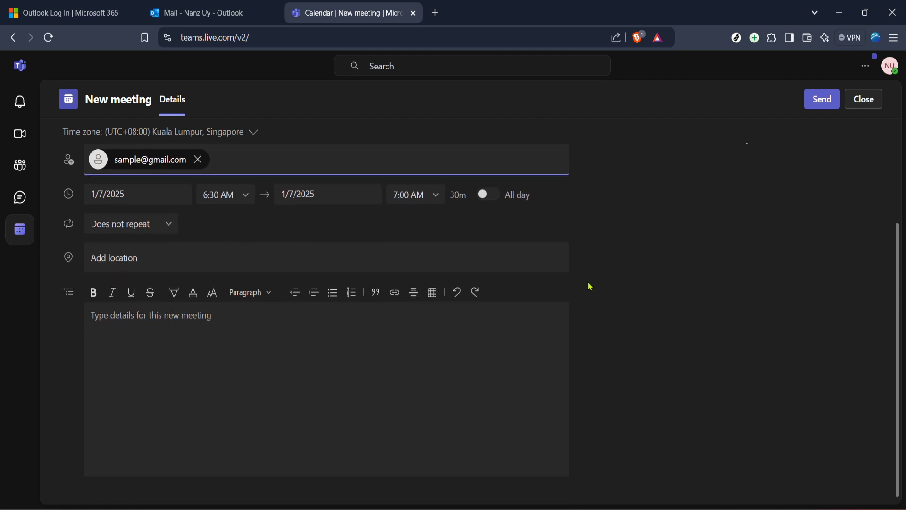
# Step: Enter 'Test Meeting' as the meeting details
pyautogui.click(363, 326)
pyautogui.write('T')
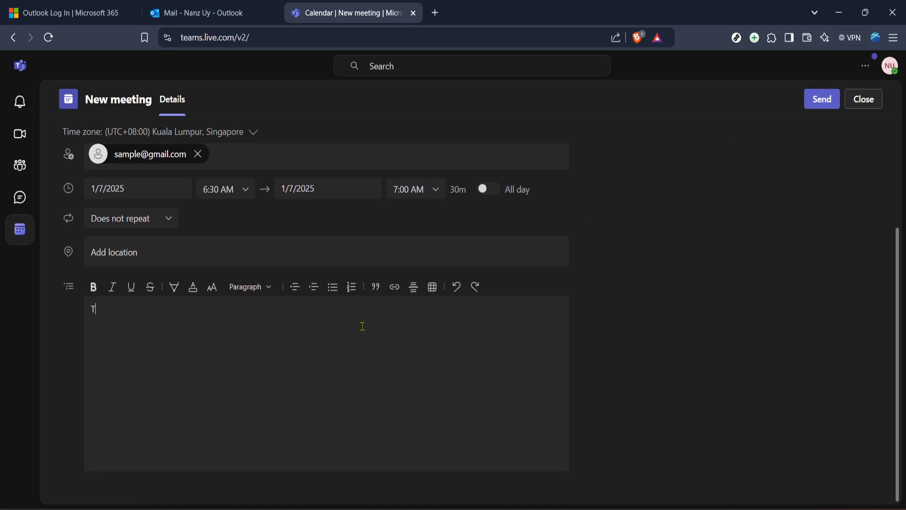
pyautogui.write('est Meeting')
pyautogui.scroll(2, 601, 307)
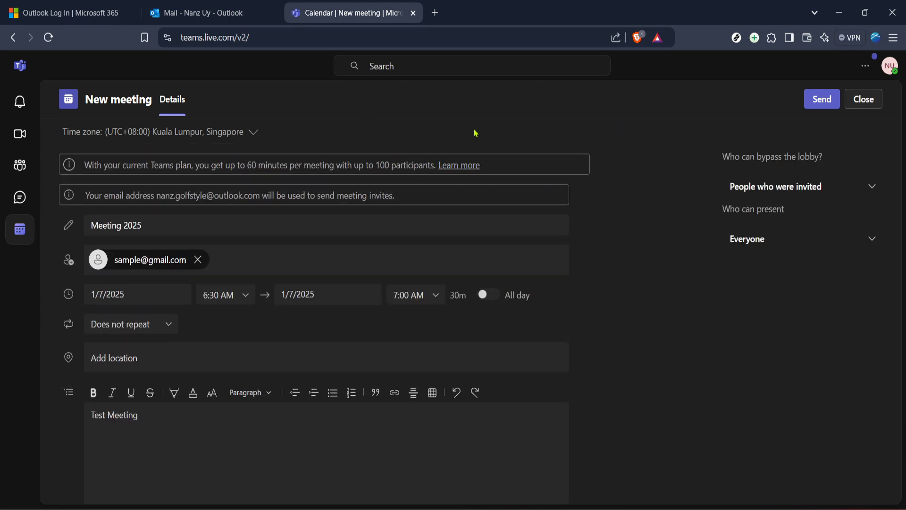
# Step: Set lobby bypass to Everyone and keep Who can present on Everyone
pyautogui.click(780, 188)
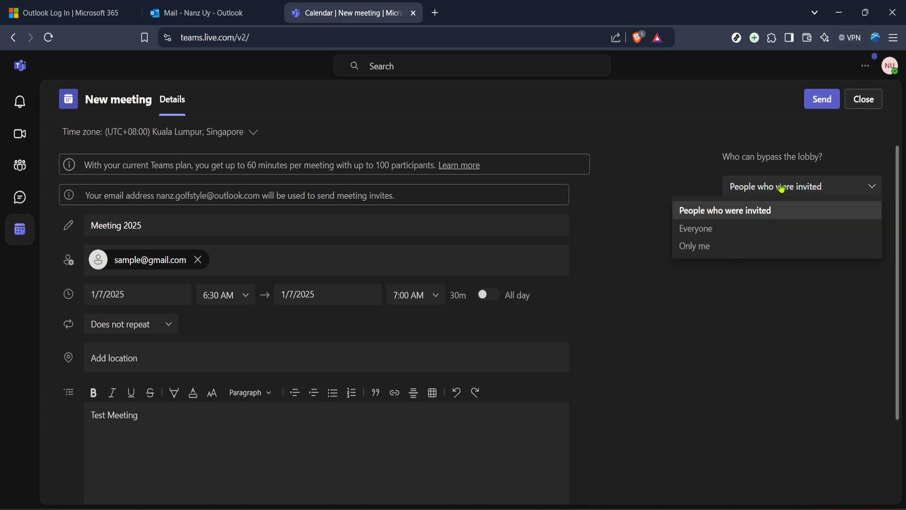
pyautogui.click(731, 236)
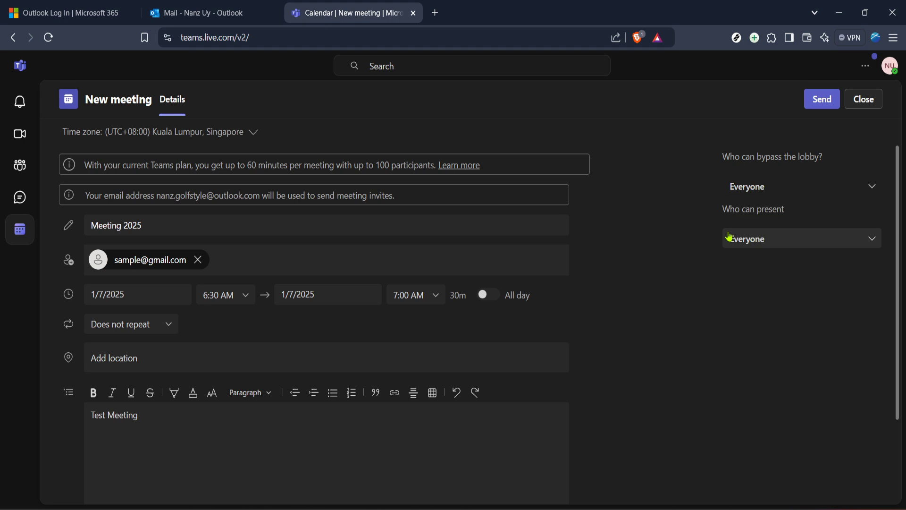
pyautogui.click(760, 243)
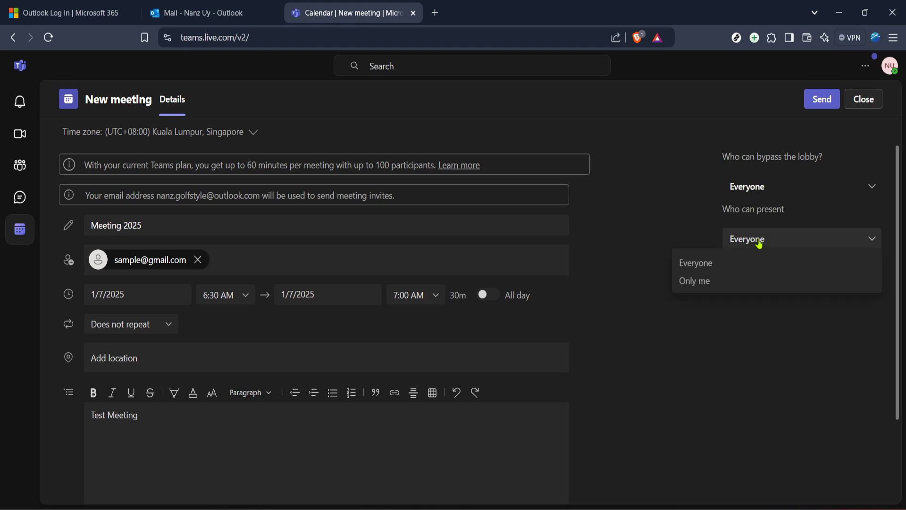
pyautogui.click(727, 264)
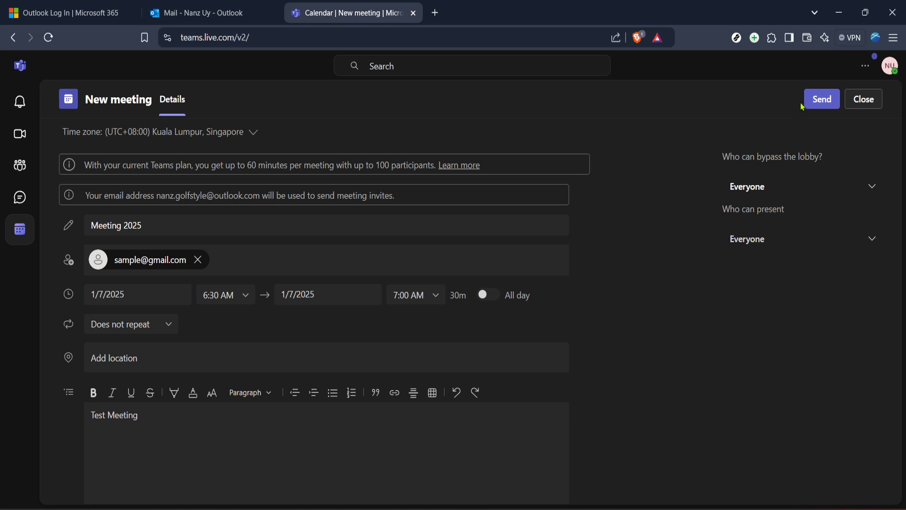
# Step: Send the Meeting 2025 invitation and copy it from the Meeting created dialog
pyautogui.click(818, 99)
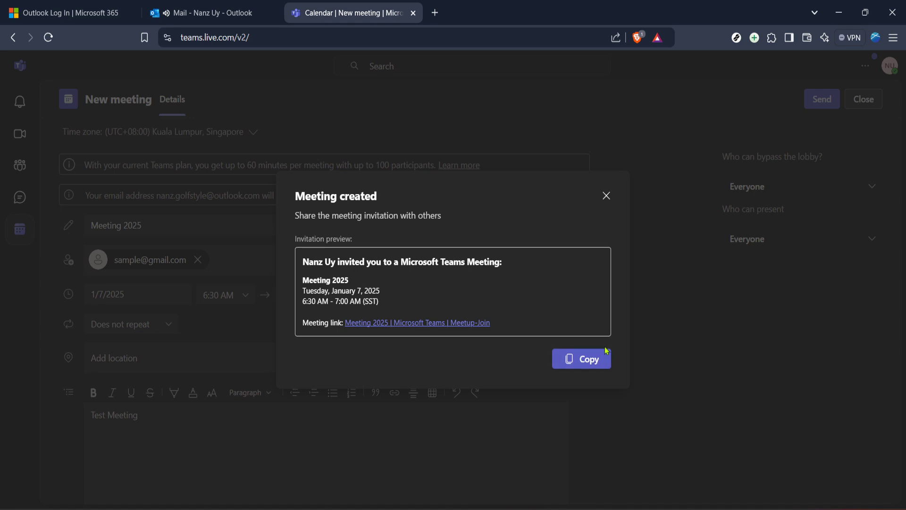
pyautogui.click(578, 359)
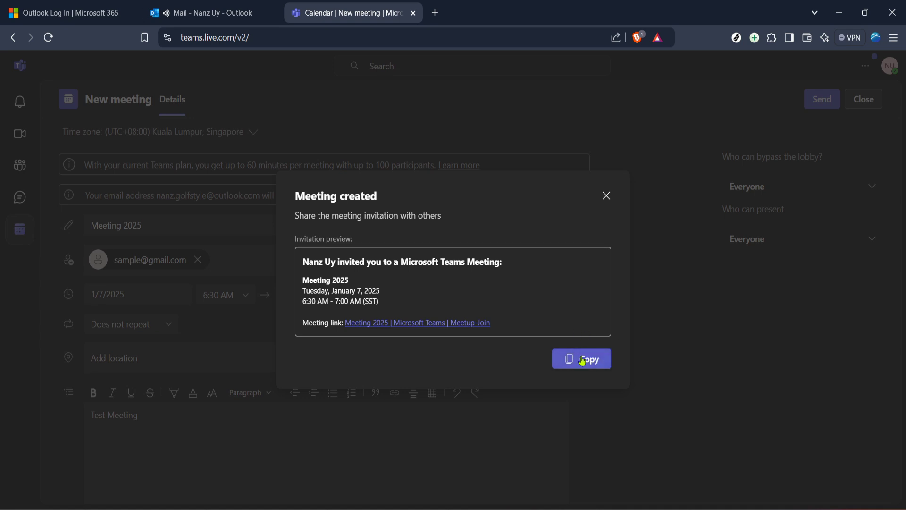